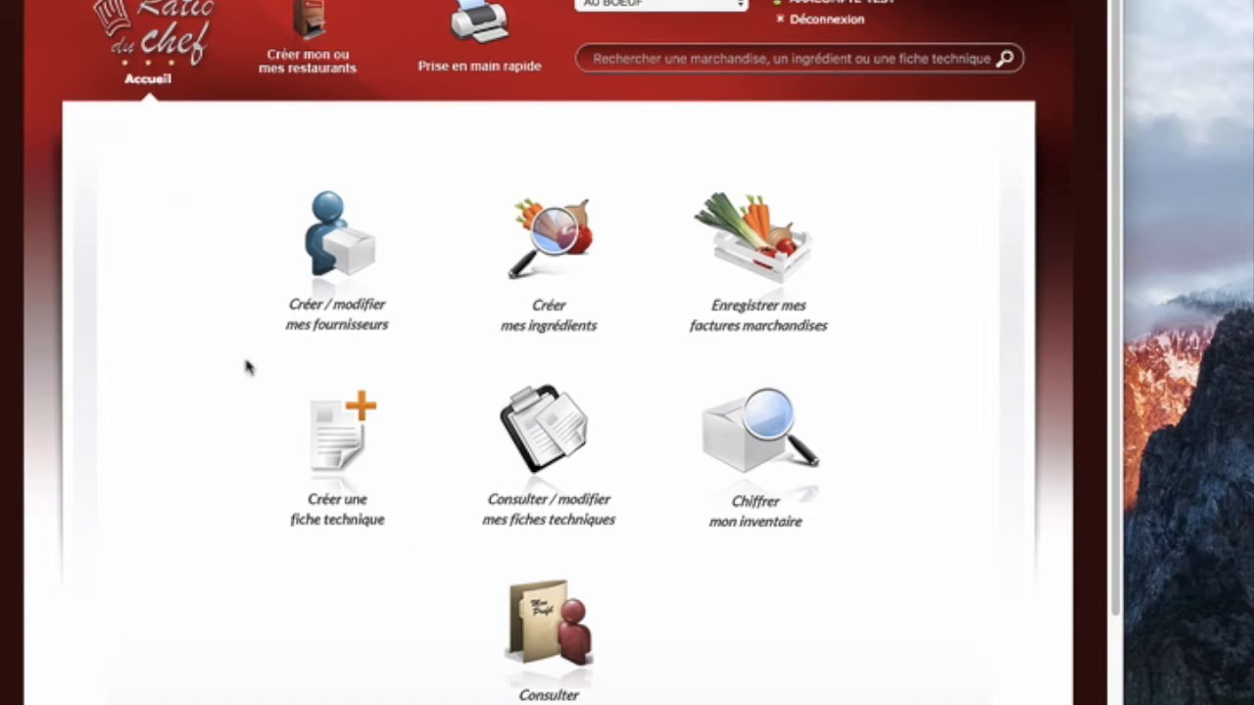
Create a new fiche technique in the DESSERTS category named "CROUSTILLANTE TARTELETTE AUX FRAMBOISES FRAÎCHES".
left_click(333, 457)
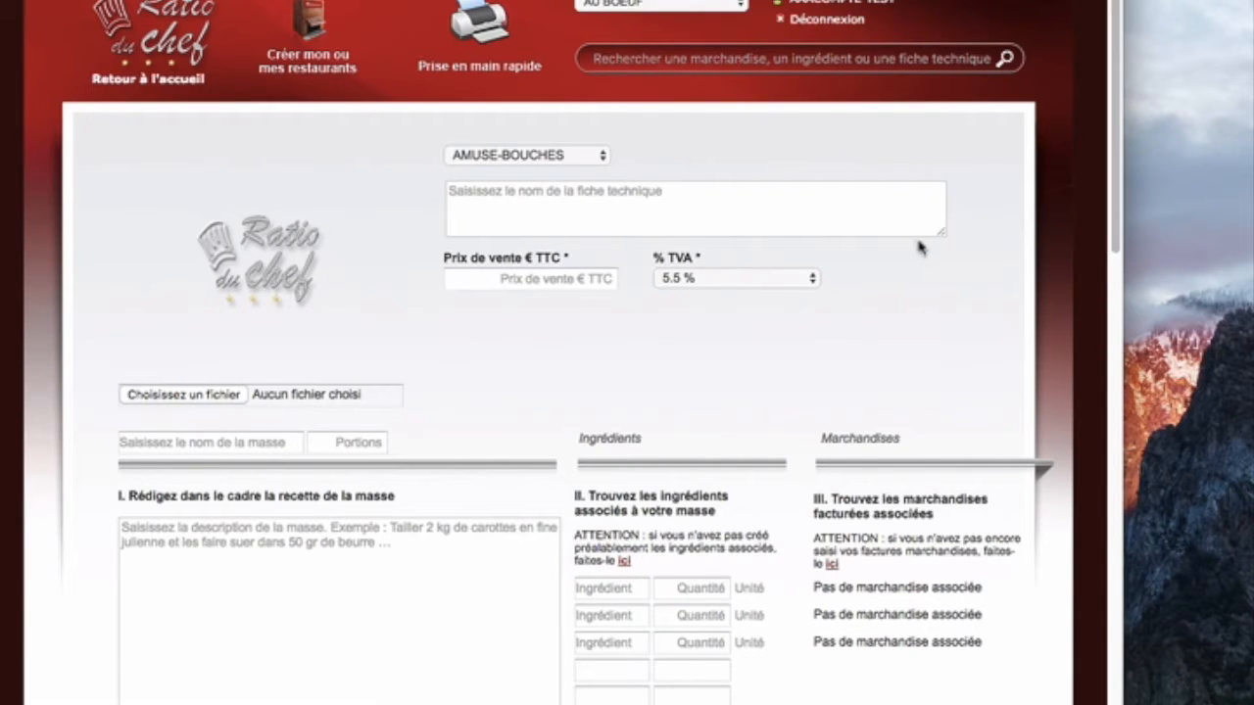
left_click(603, 157)
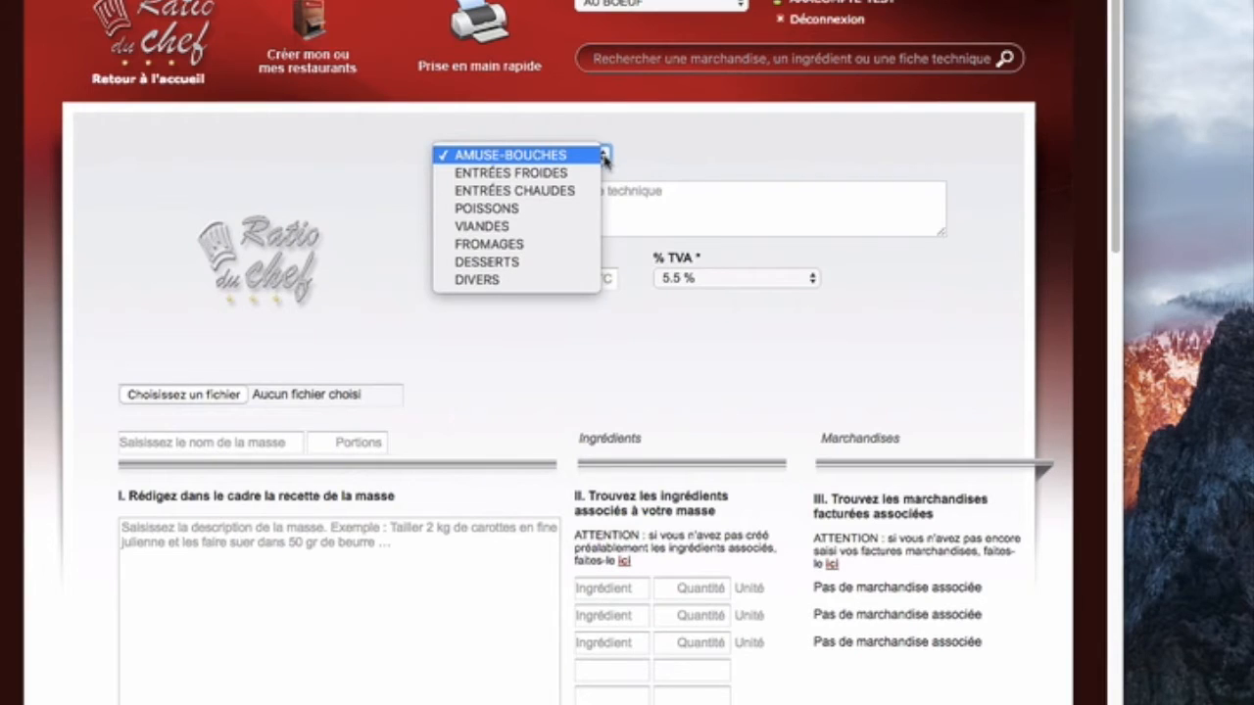
left_click(575, 260)
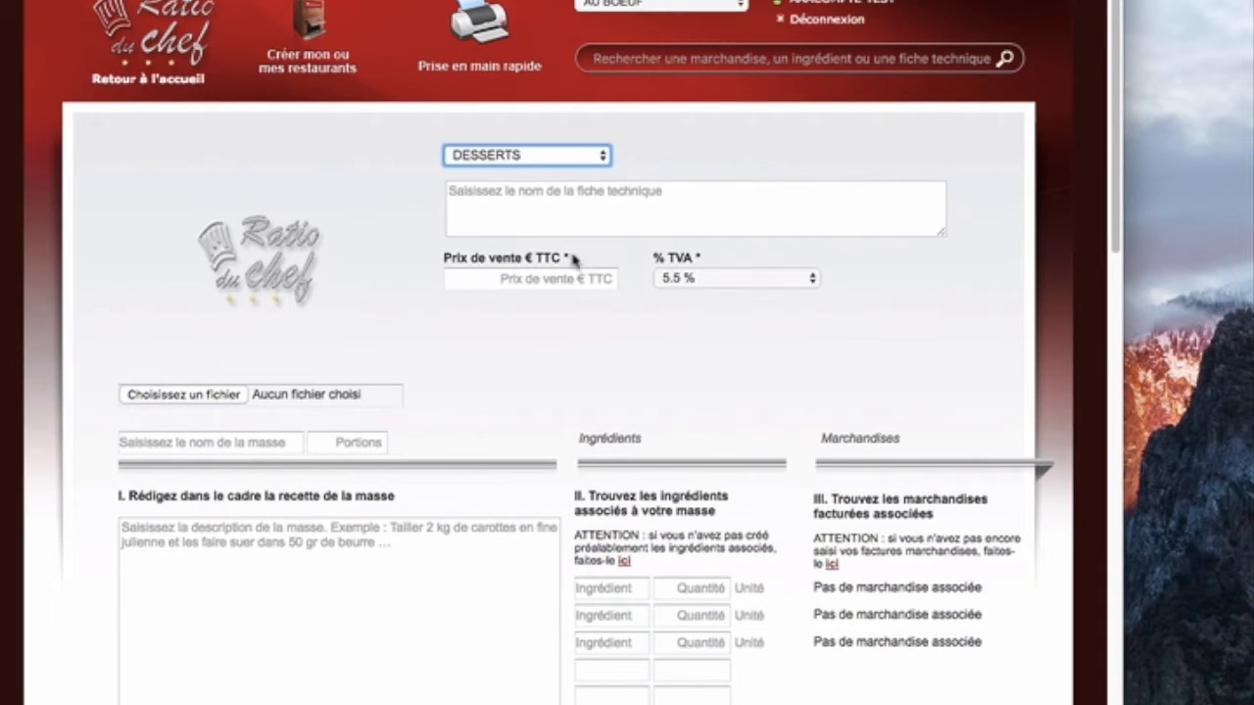
left_click(511, 210)
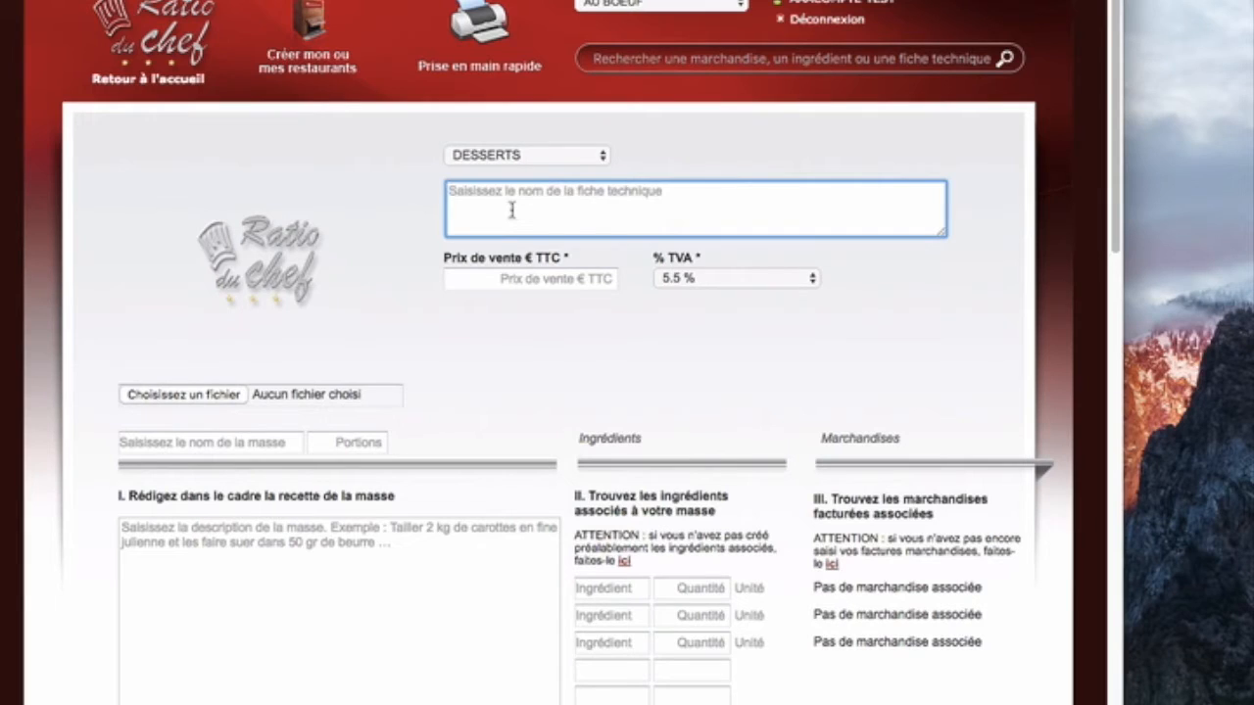
type("CROUSTILLANTE TARTELETTE AUX FRAMBOISES FRA^")
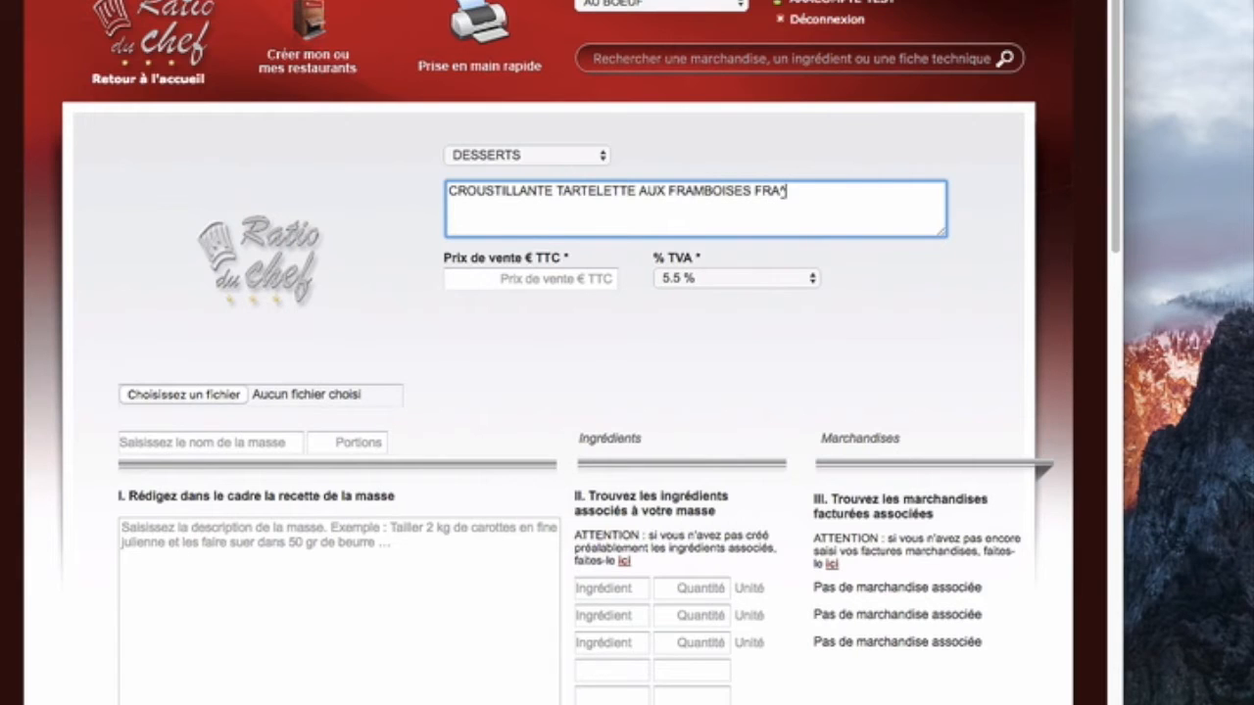
key("BackSpace")
type("ÎCHES")
Set the sale price to 9.90 € TTC and the TVA rate to 10 %.
left_click(514, 278)
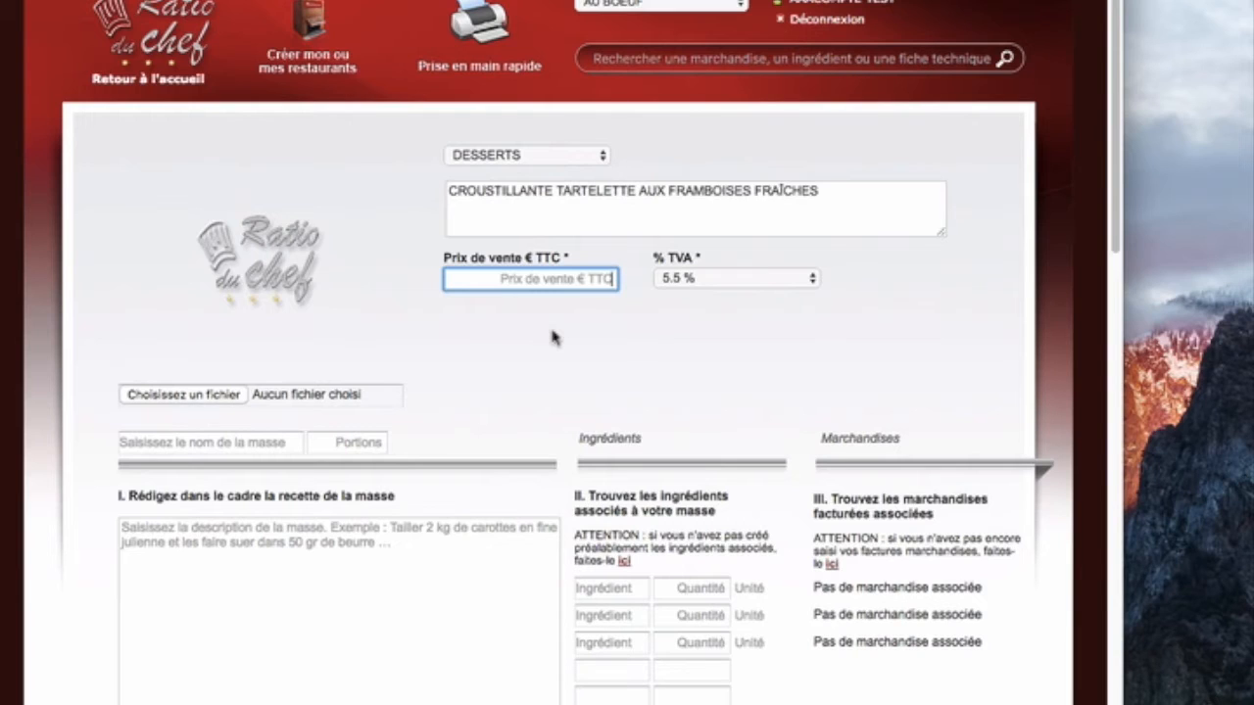
type("9.90")
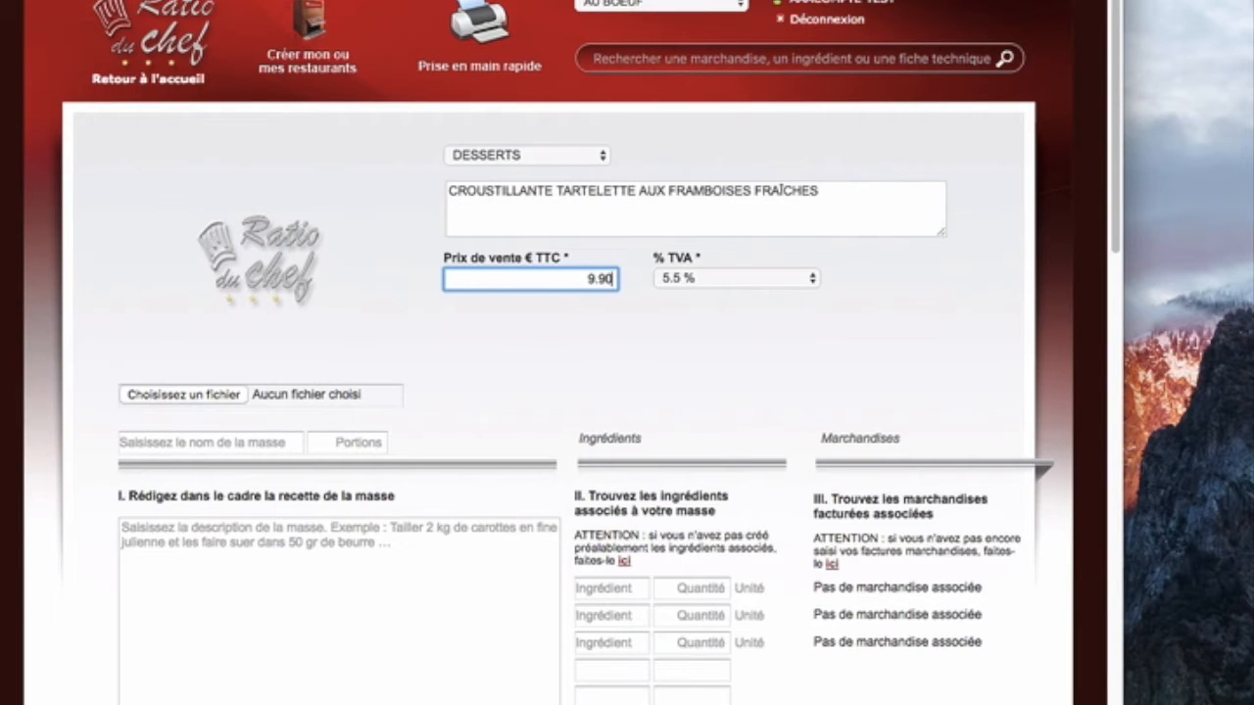
left_click(813, 279)
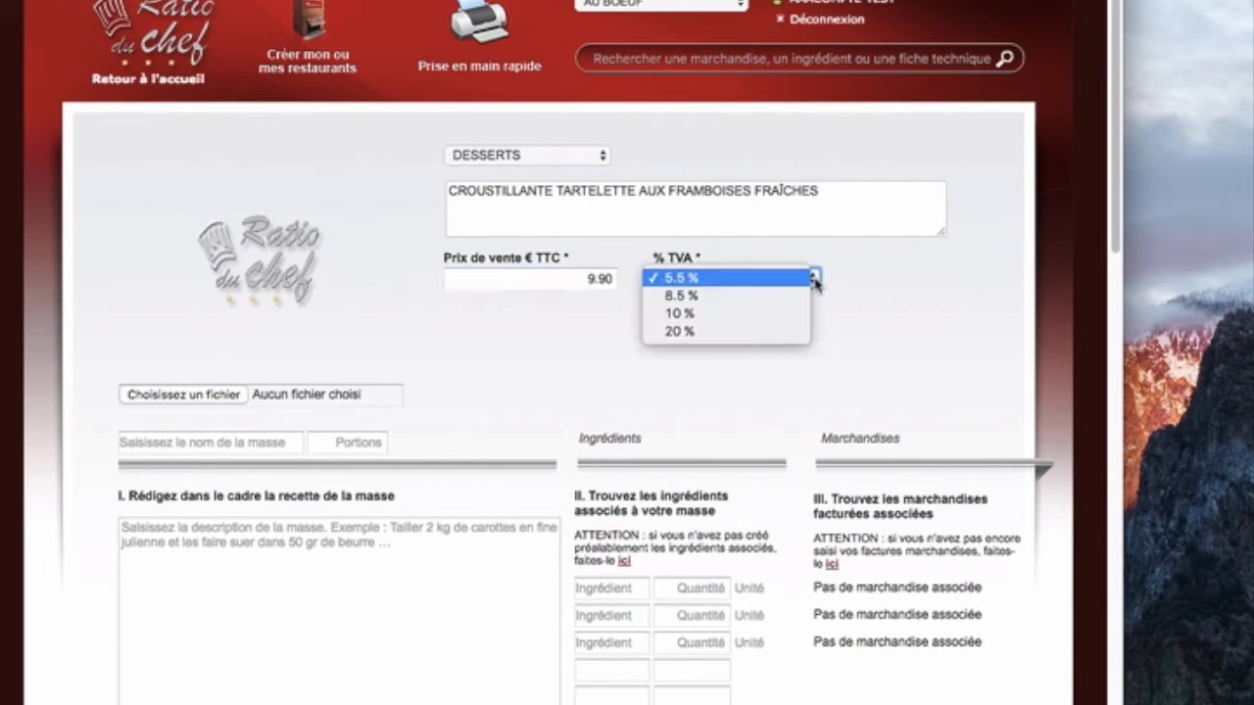
left_click(811, 313)
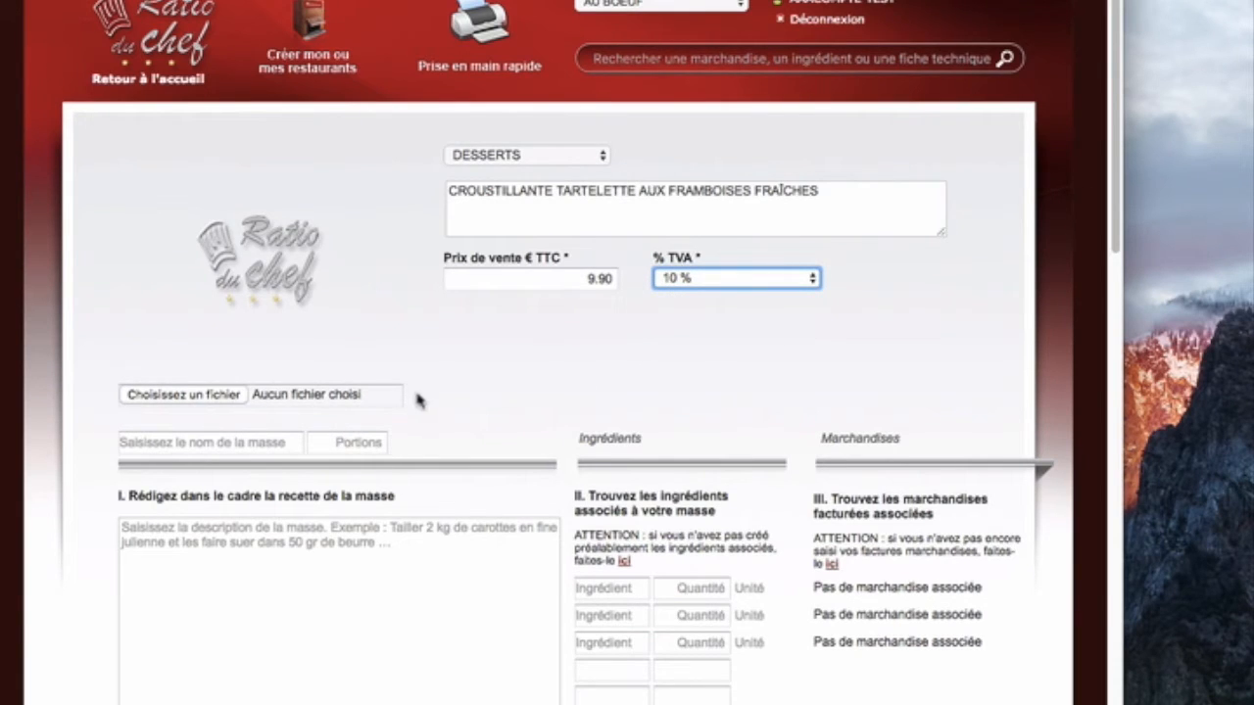
Attach the raspberry tartlet photo (CROUSTILL...- Copie.jpg) from the Bureau folder to the fiche technique.
left_click(215, 397)
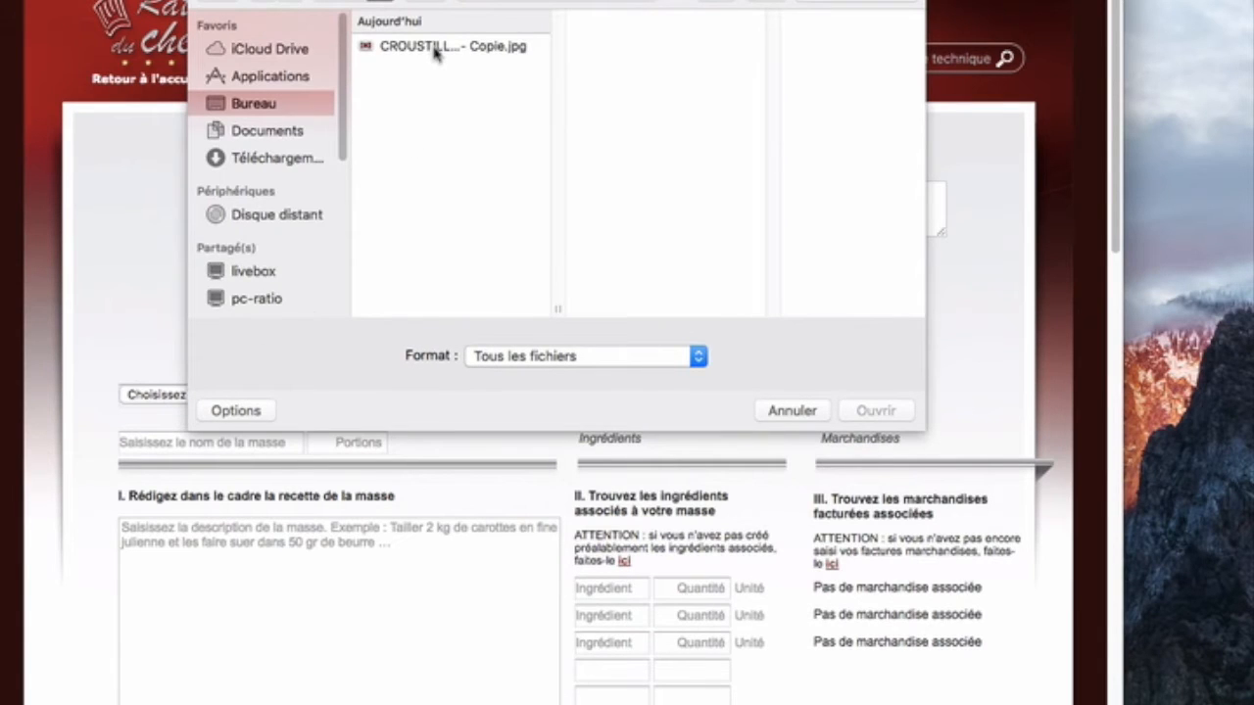
left_click(435, 46)
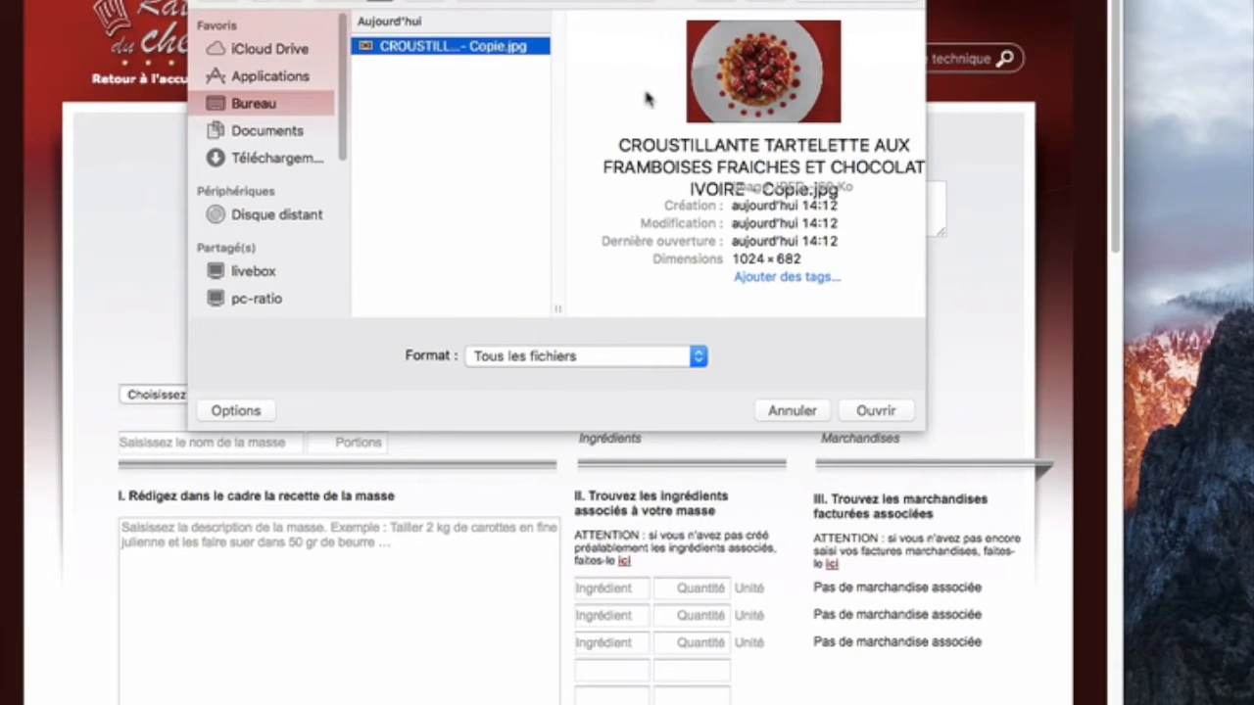
left_click(885, 411)
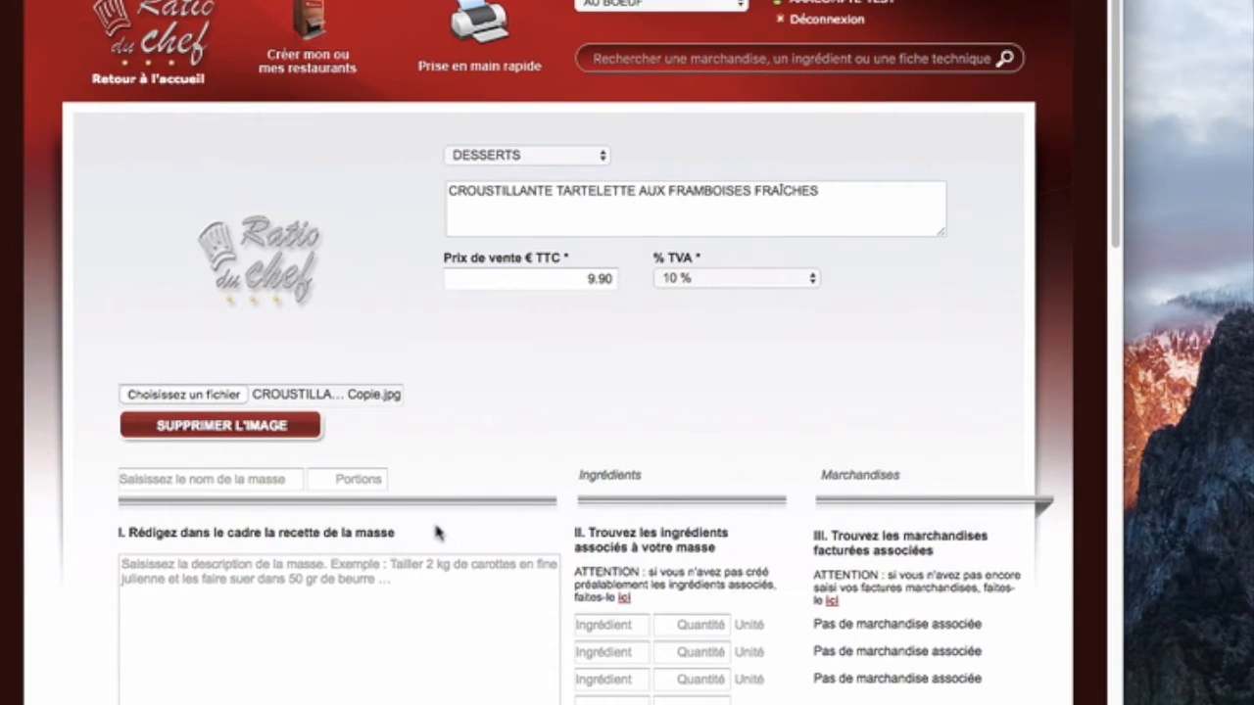
Name the first masse "PÂTE SUCRÉE POUR TARTELETTE" and set its portions to 40.
left_click(294, 481)
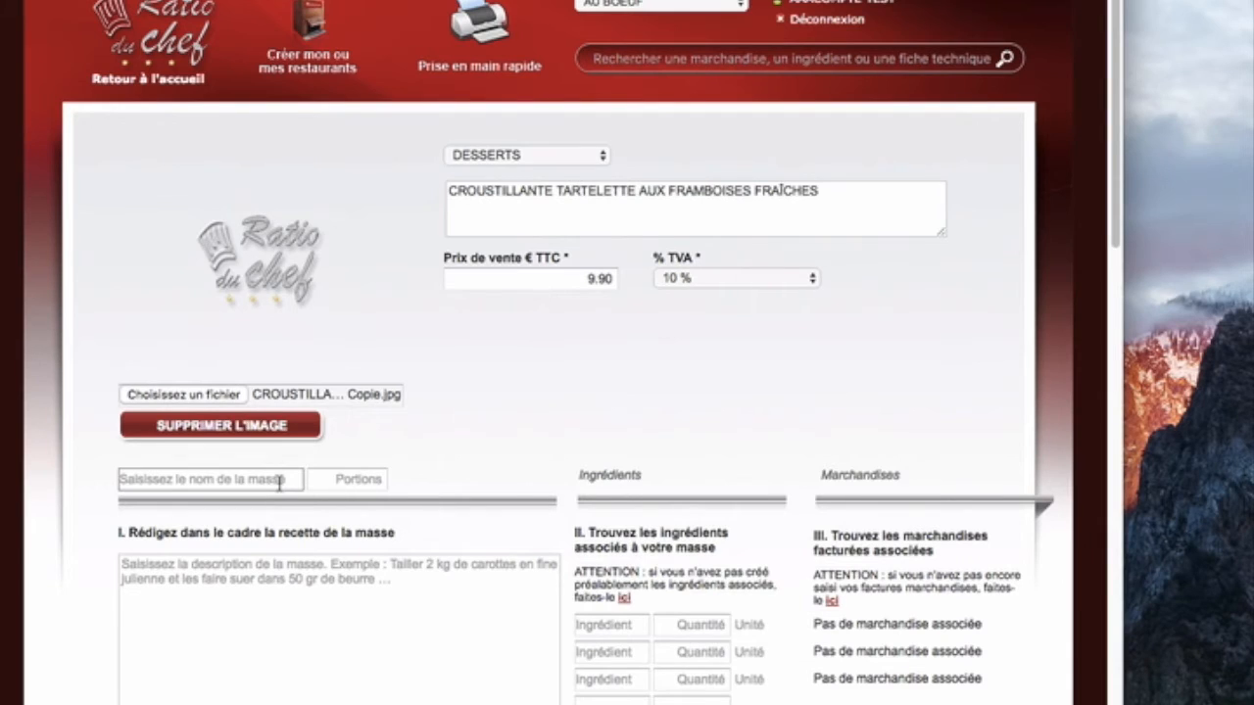
left_click(280, 482)
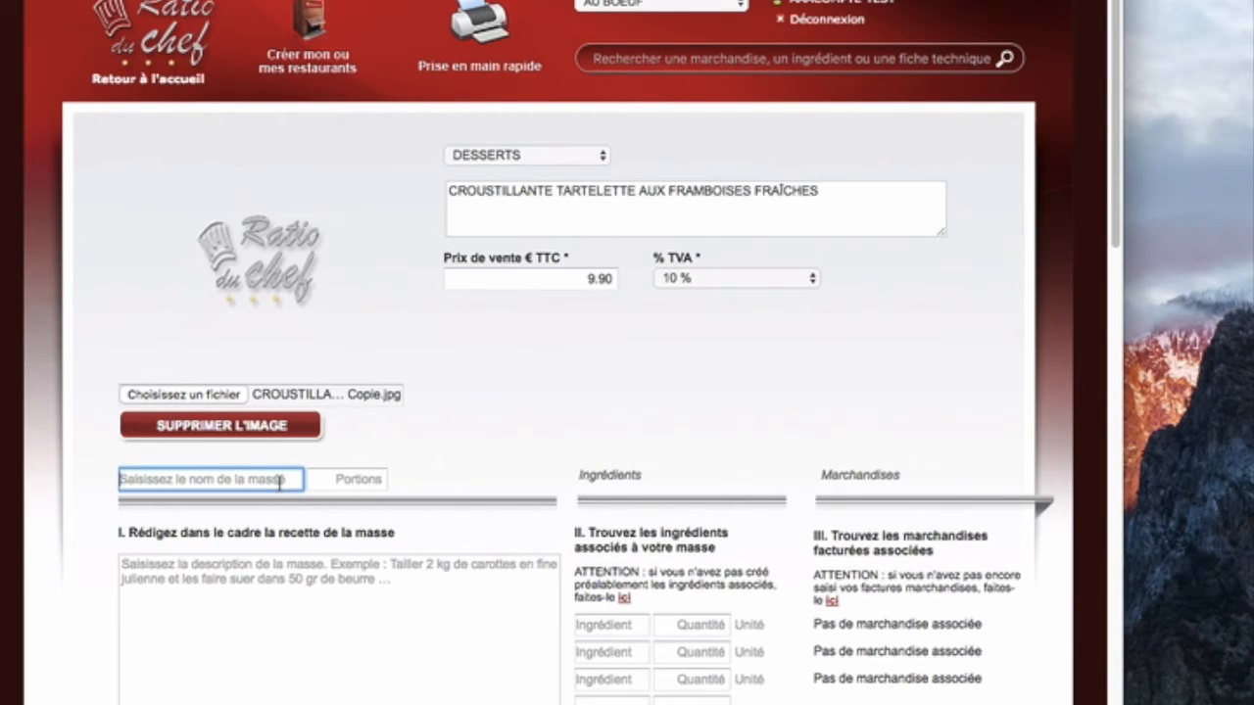
type("P")
type("ÂTE SU")
type("CREE PO")
type("UR TARTE")
type("LETTE")
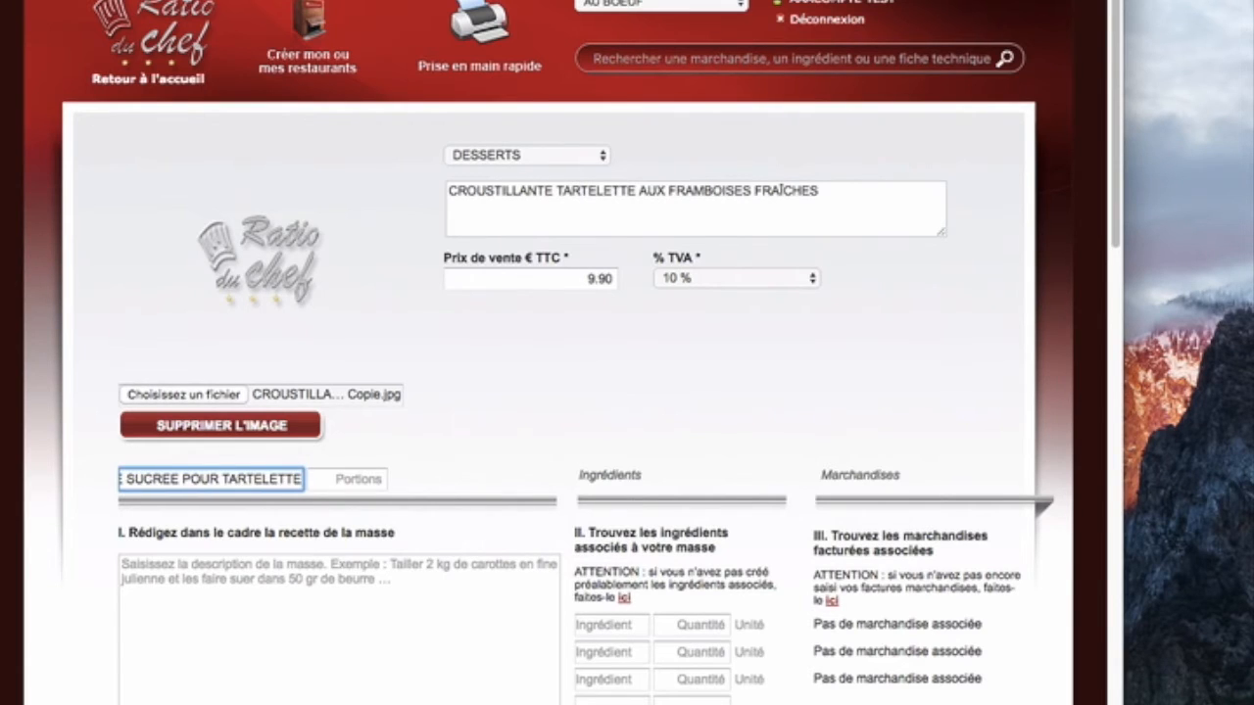
left_click(376, 482)
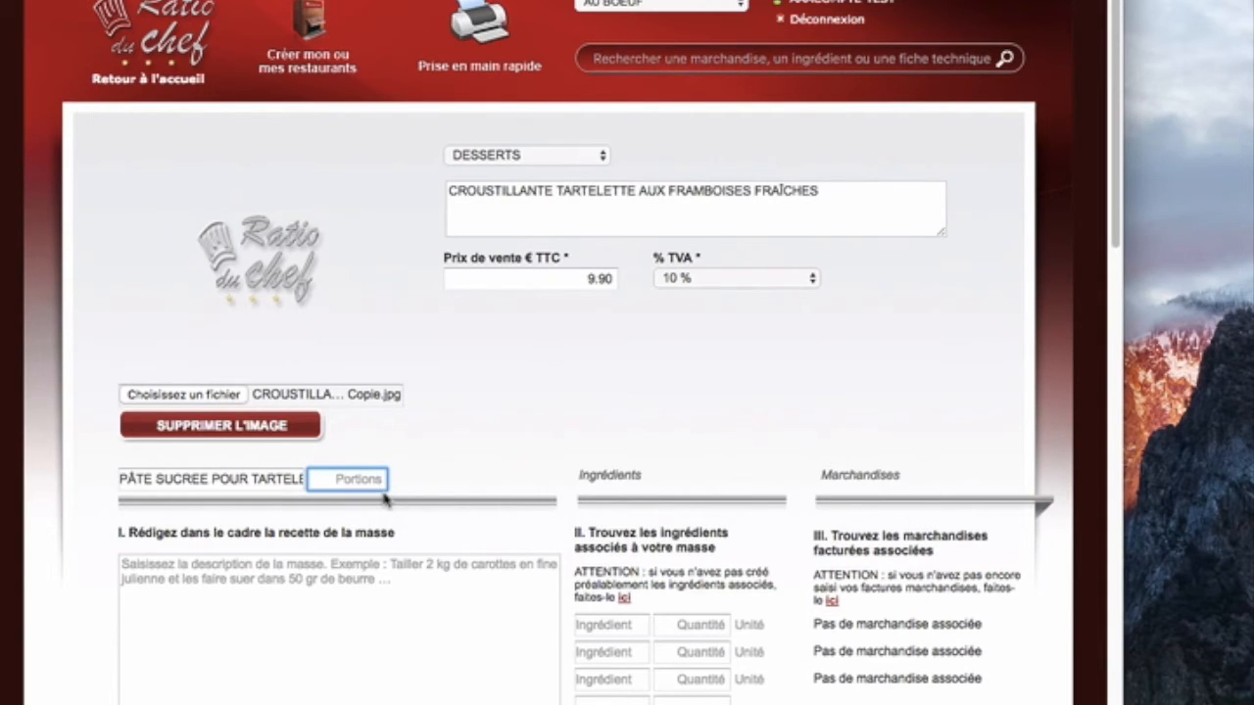
type("40")
Paste the copied sweet pastry recipe text into the first masse's description.
left_click(380, 581)
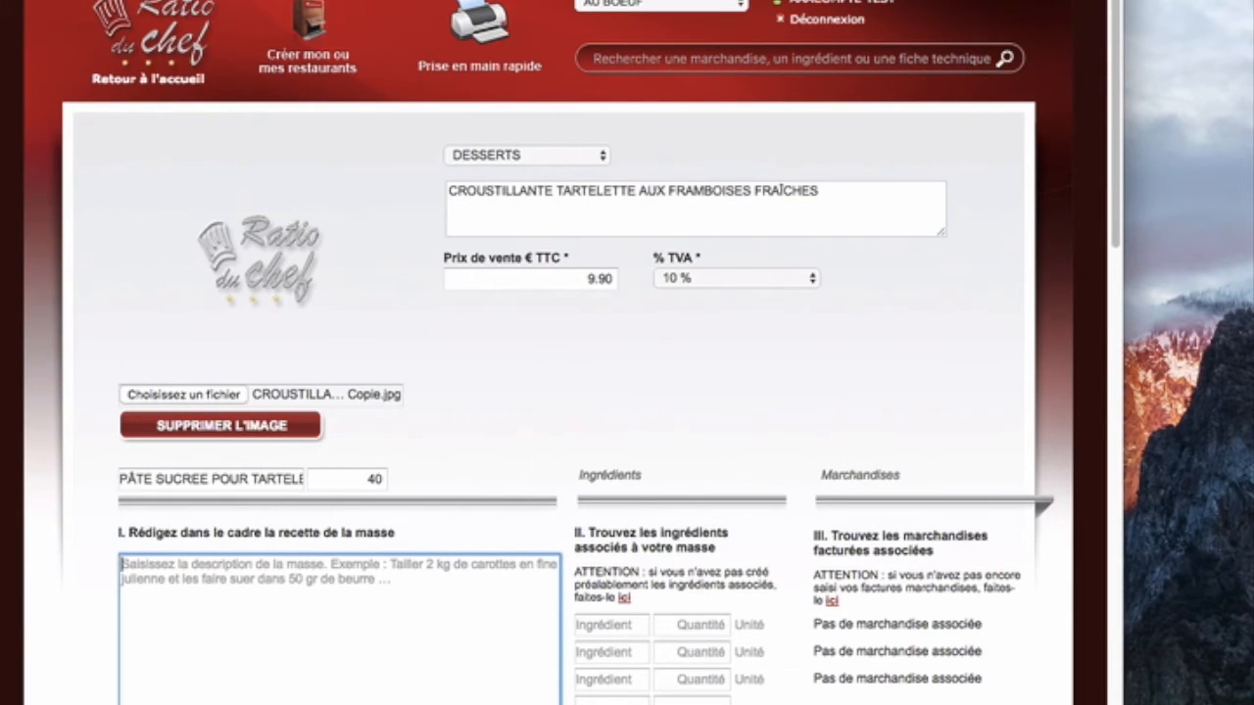
scroll(354, 377, "down", 5)
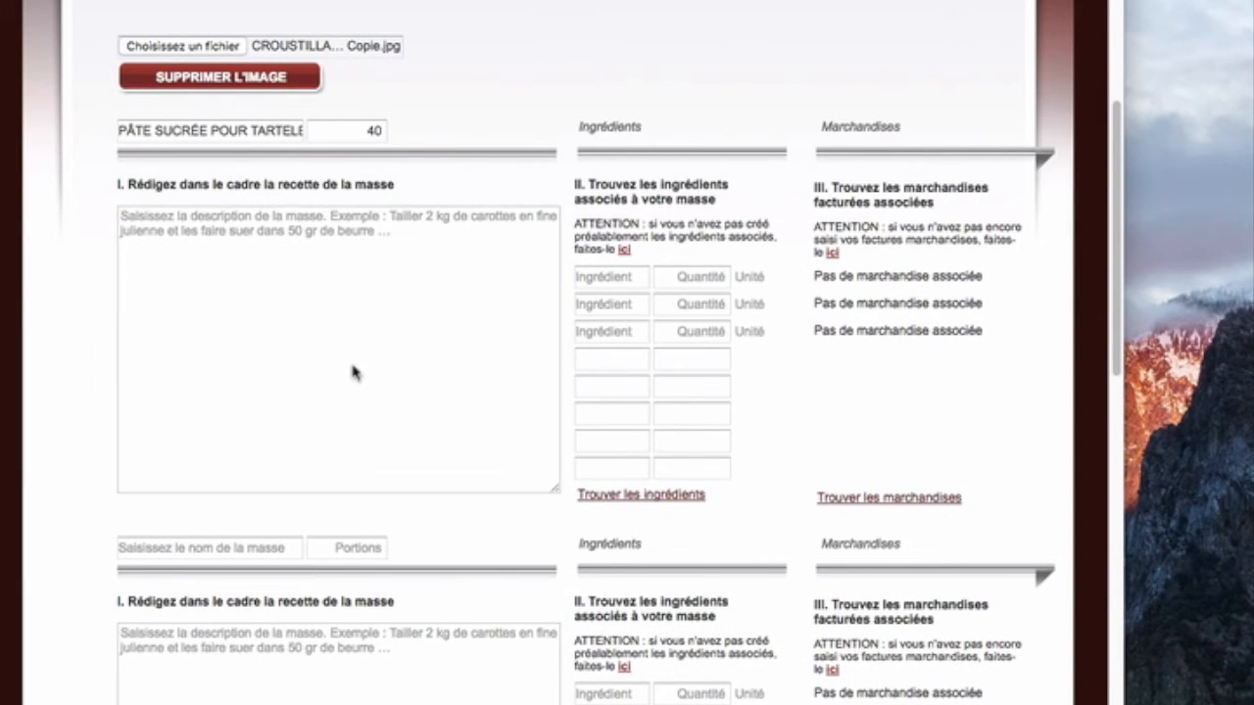
left_click(243, 247)
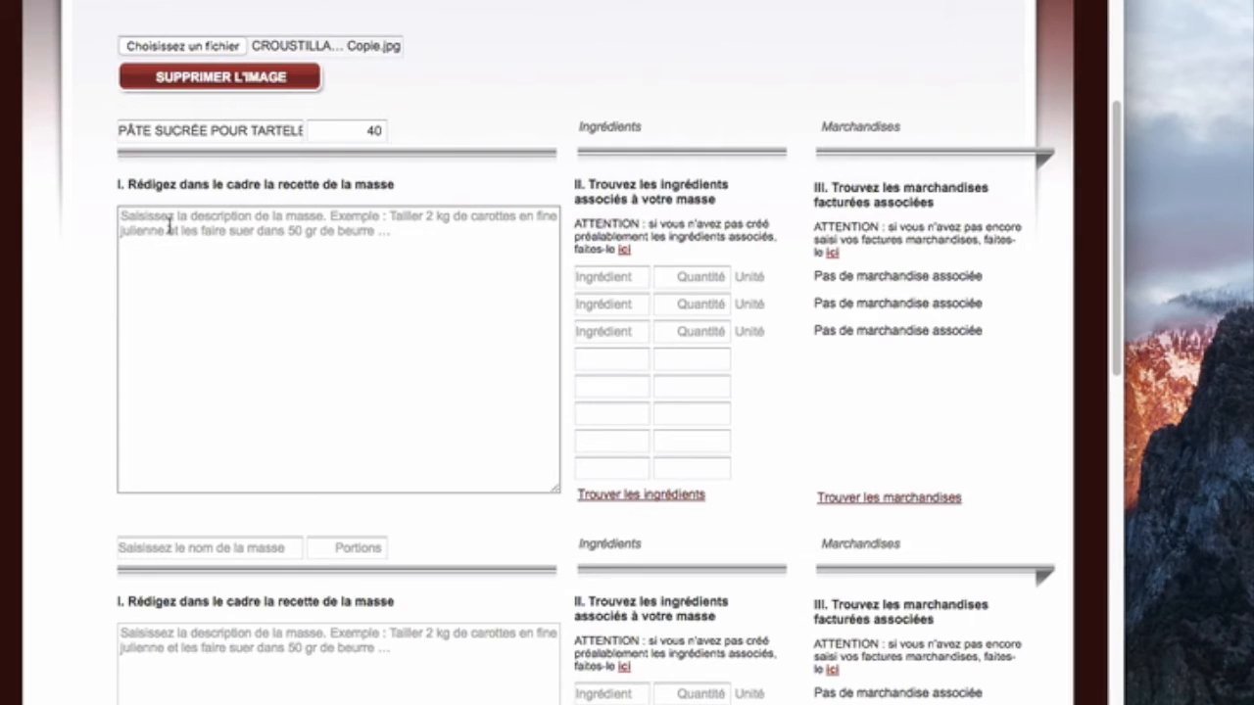
right_click(168, 225)
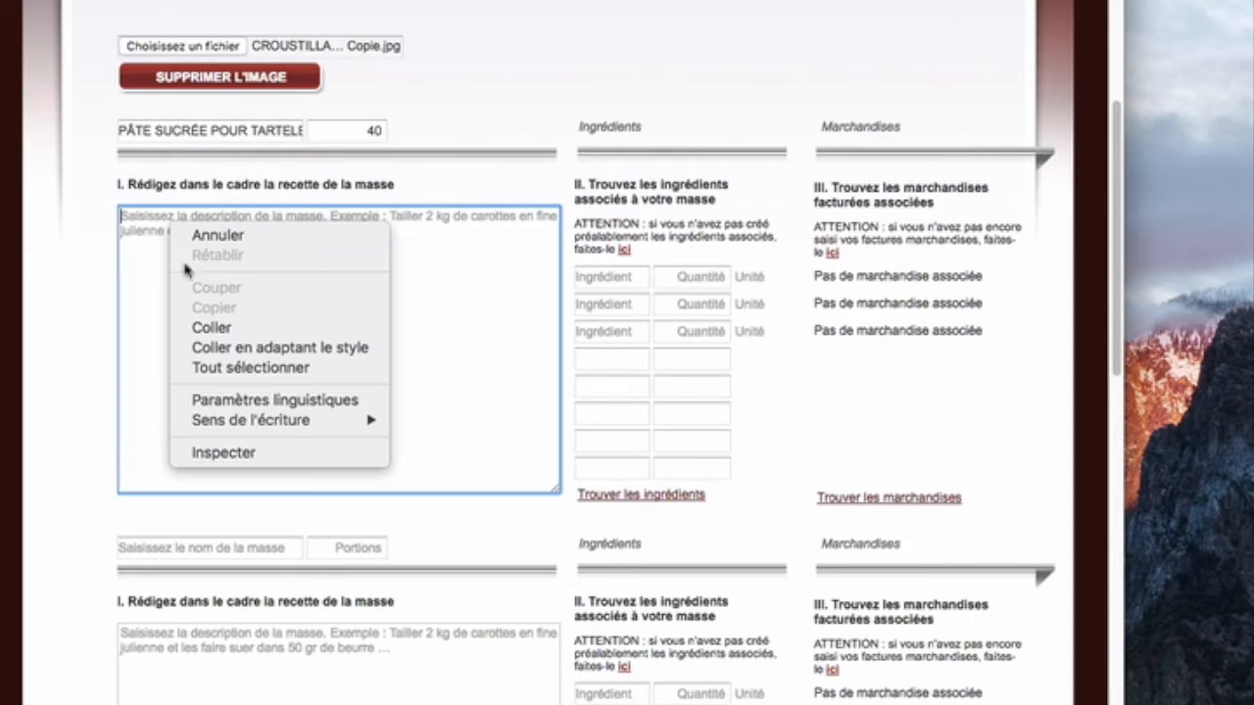
left_click(211, 328)
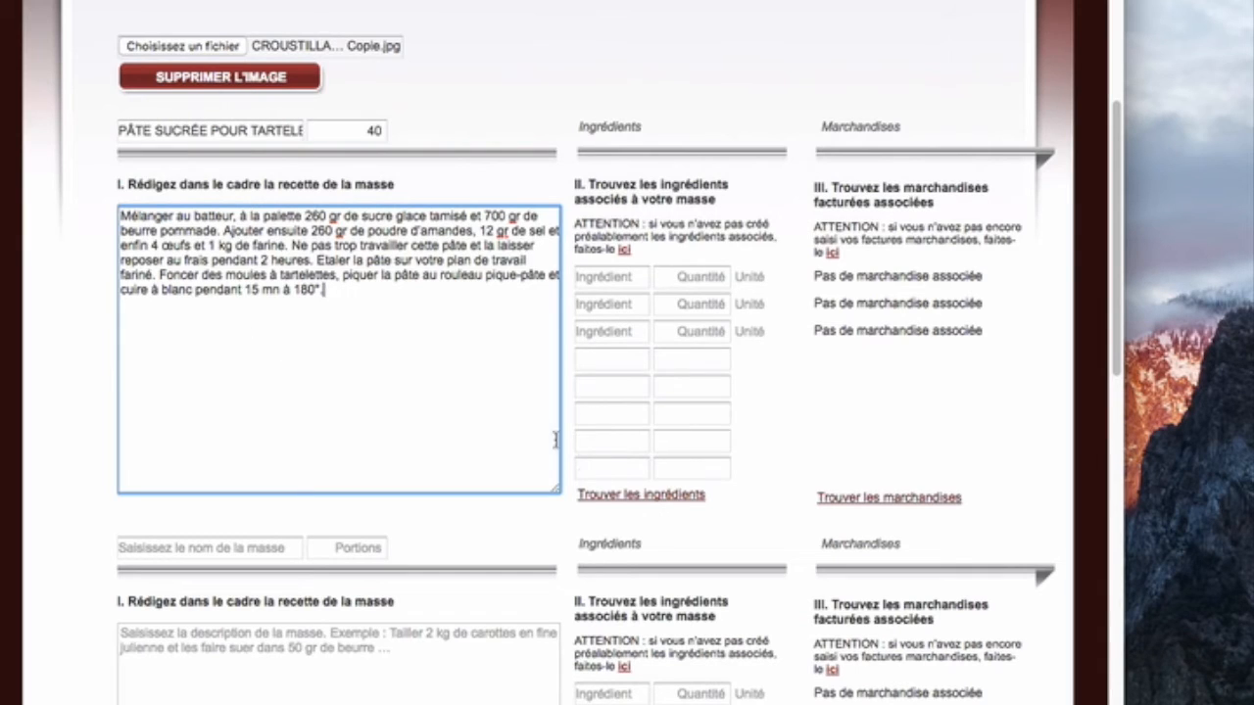
Have the ingredients found from the first masse's recipe text, along with their associated invoiced merchandise.
left_click(633, 501)
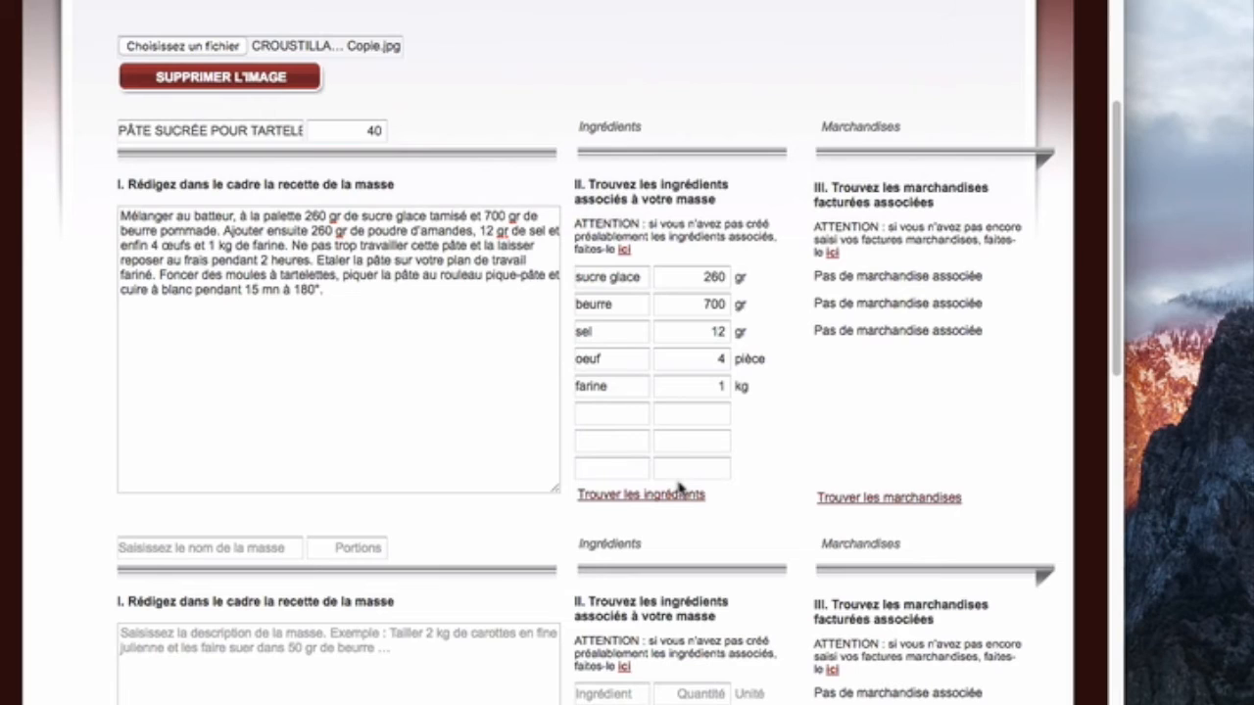
left_click(872, 499)
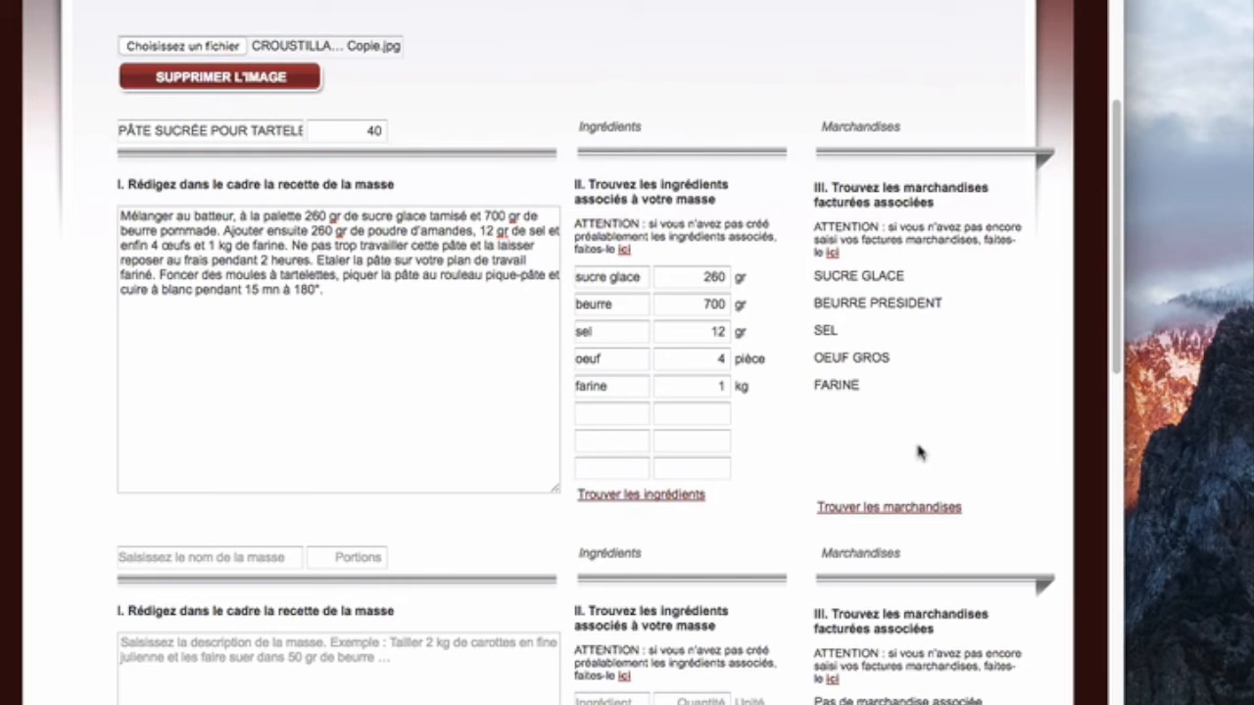
Review the completed form down to the DÉCOR CHOCOLAT IVOIRE masse and validate the fiche technique.
scroll(919, 451, "up", 3)
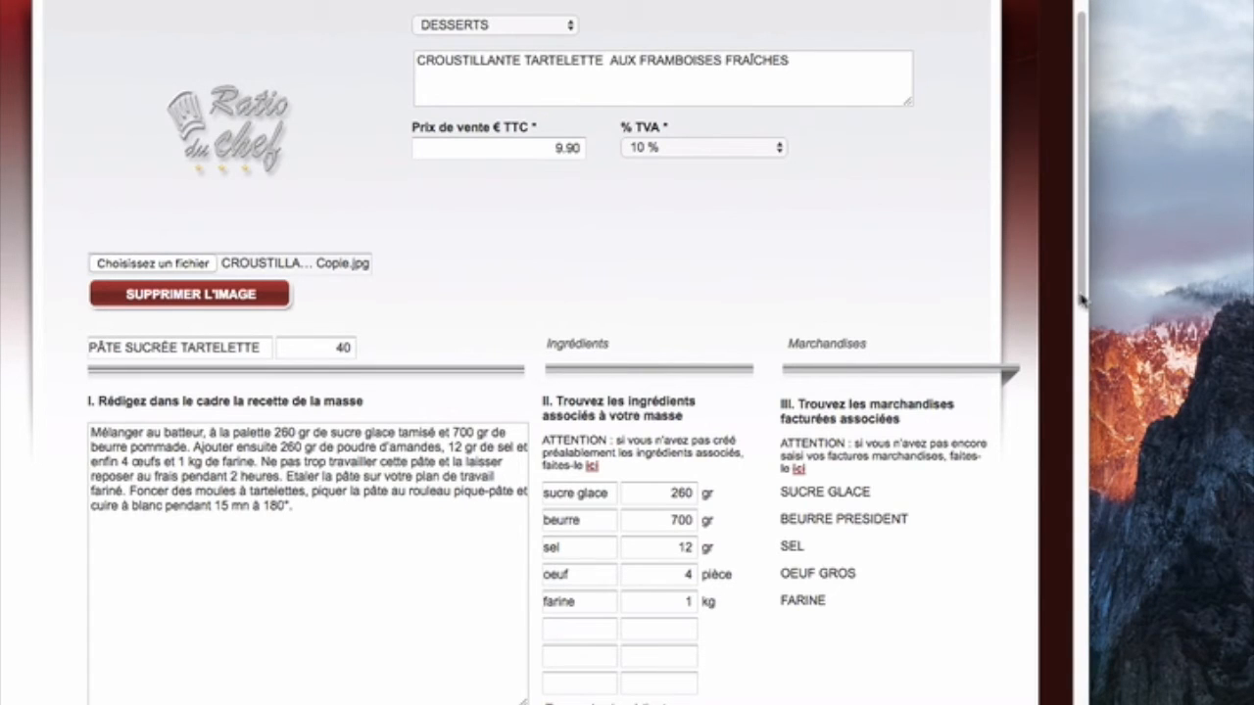
left_click_drag(1081, 294, 1126, 704)
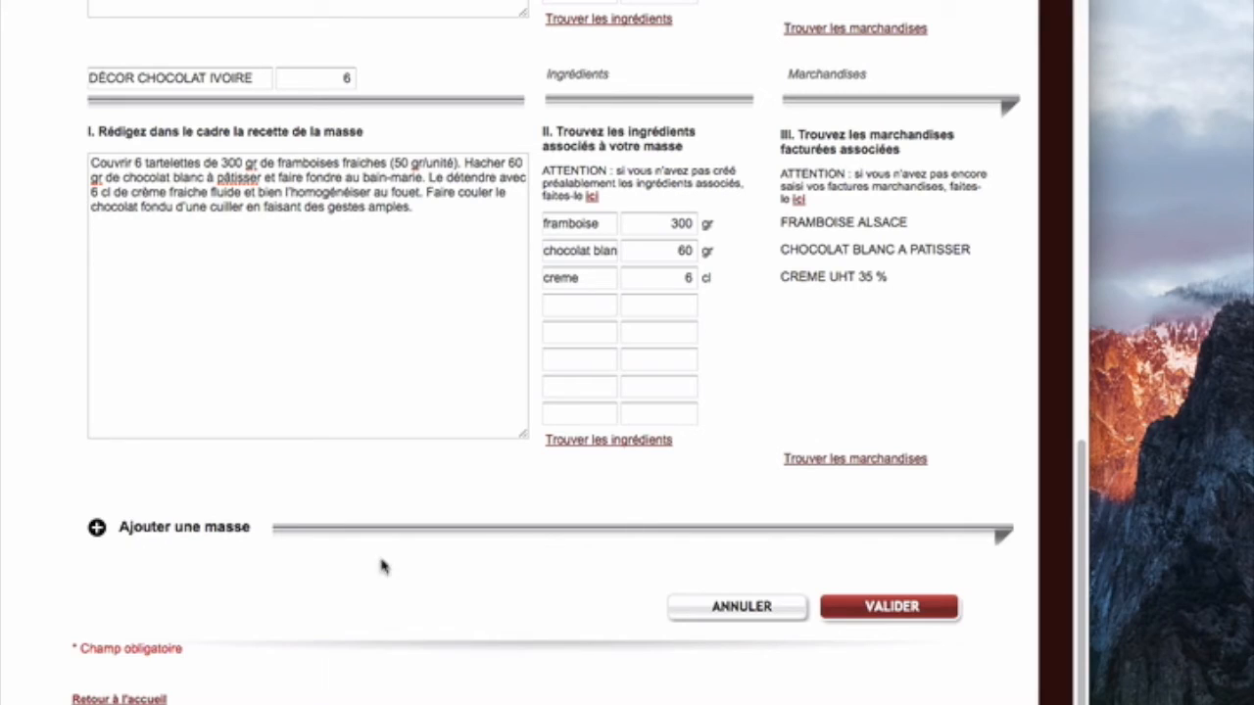
left_click(924, 608)
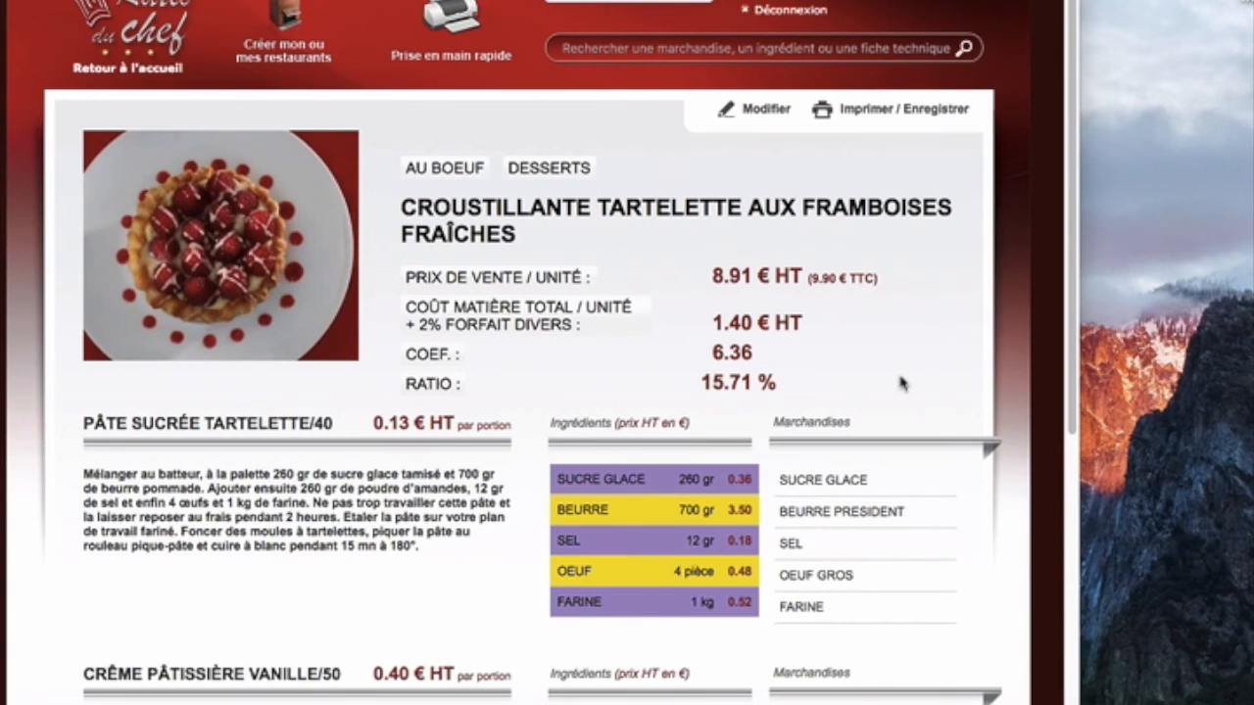
Modify the saved fiche technique by setting its sale price to 10.50 € TTC, and validate the change.
left_click(762, 116)
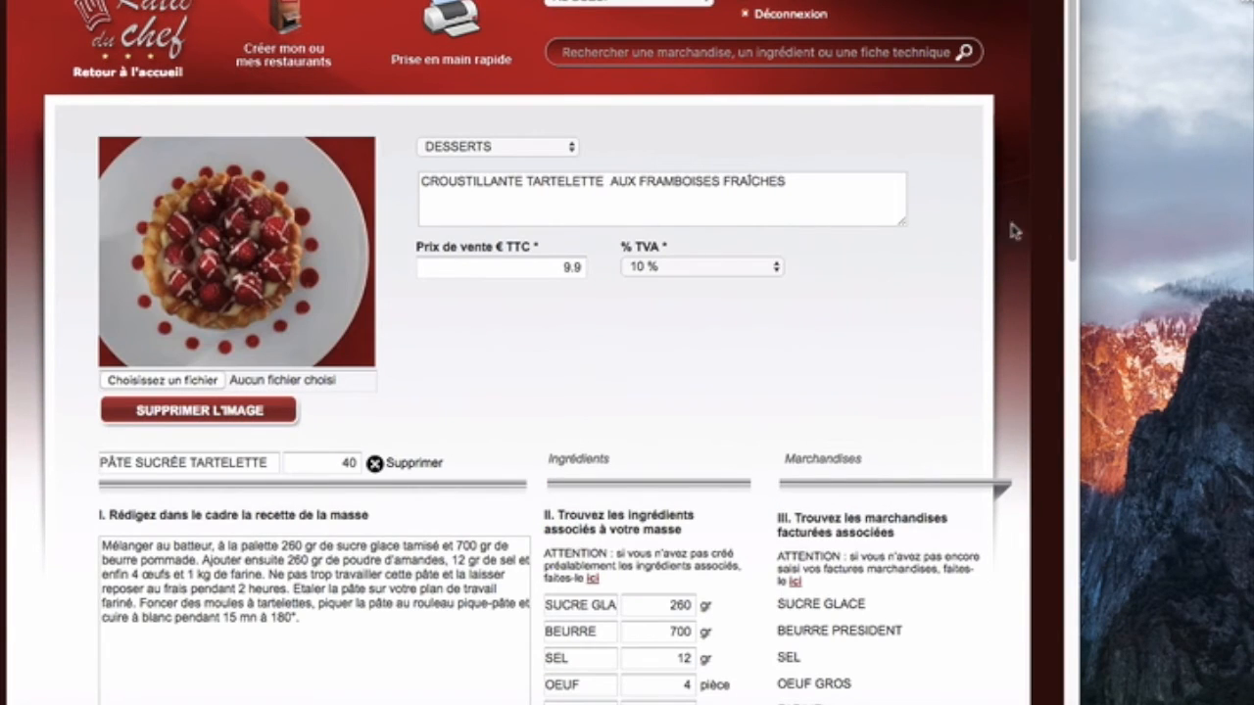
scroll(1075, 245, "down", 1)
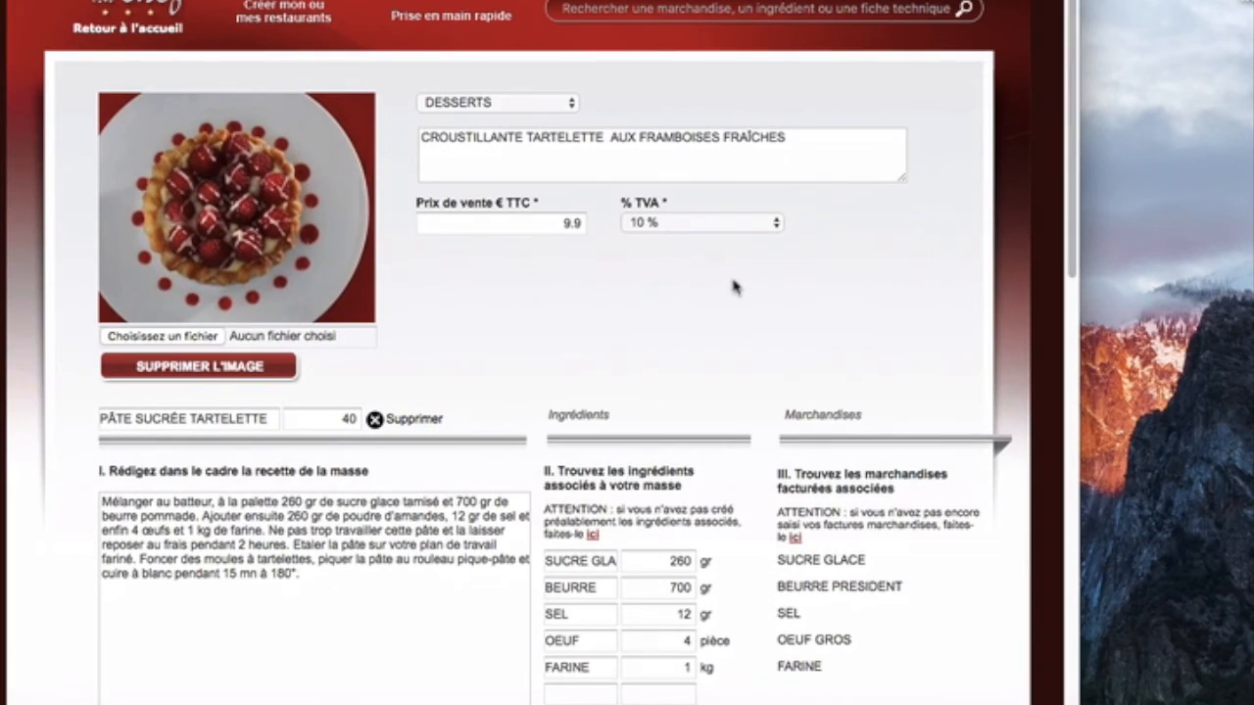
left_click(579, 224)
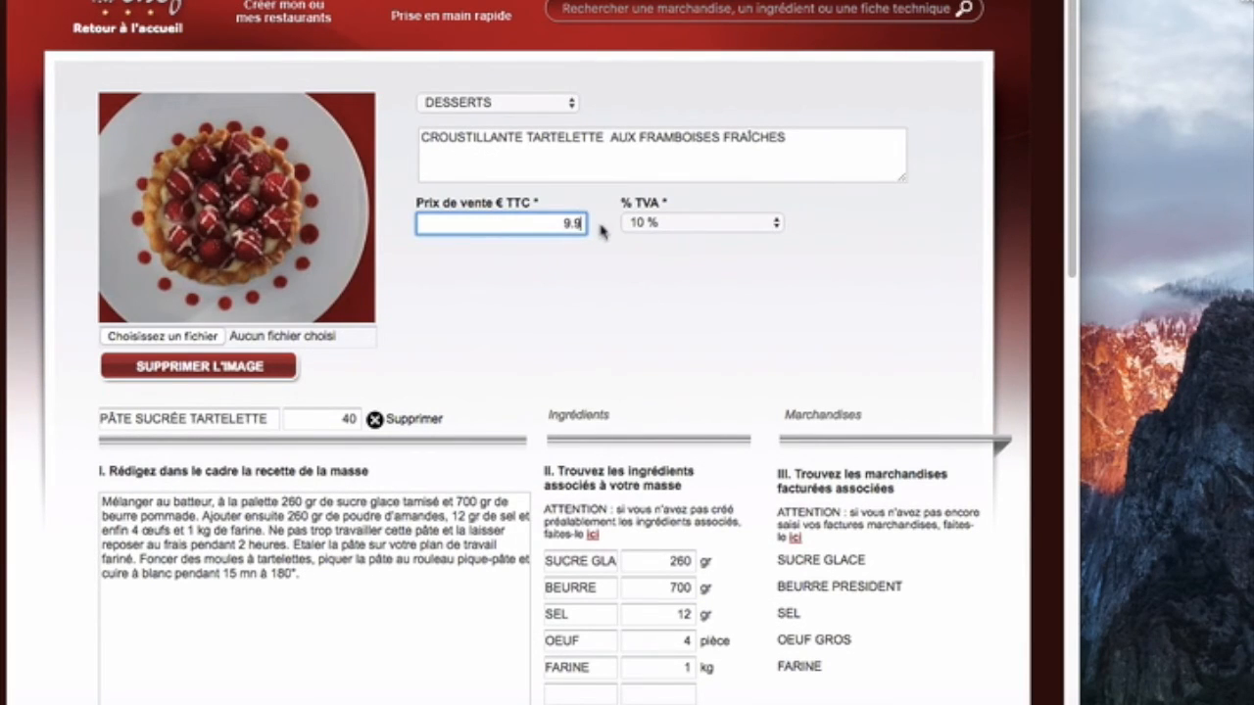
key("BackSpace")
key("BackSpace")
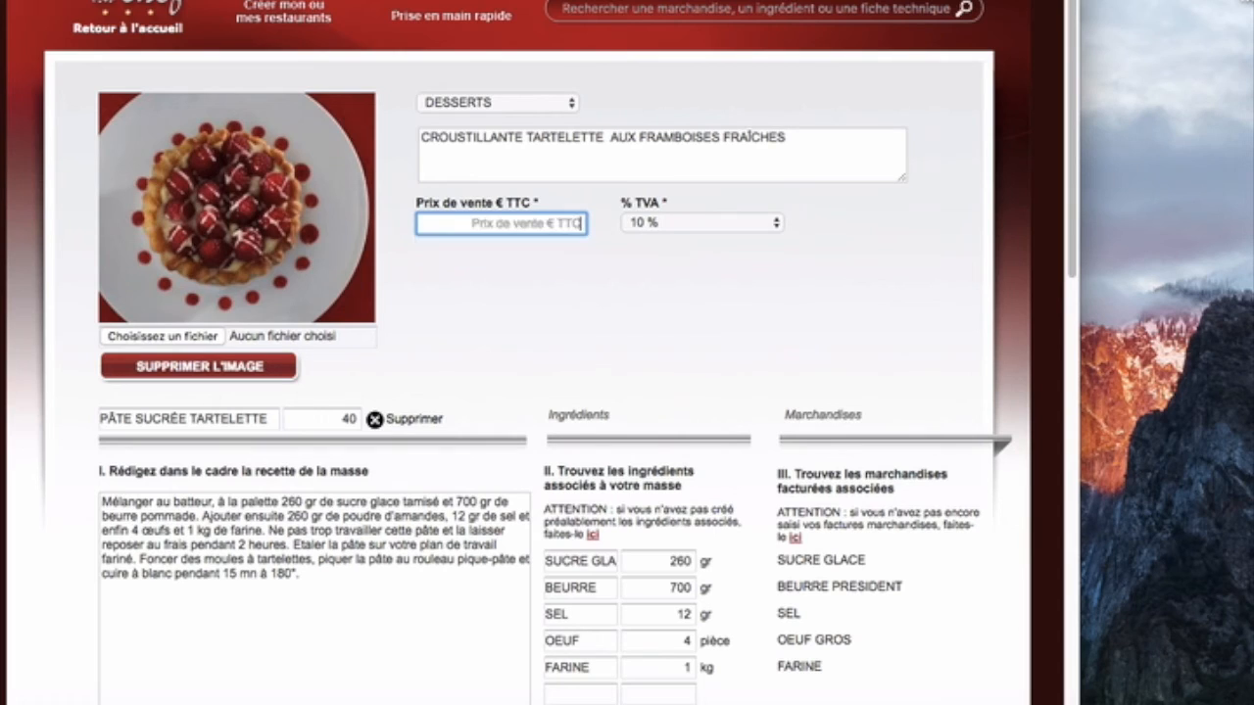
type("1")
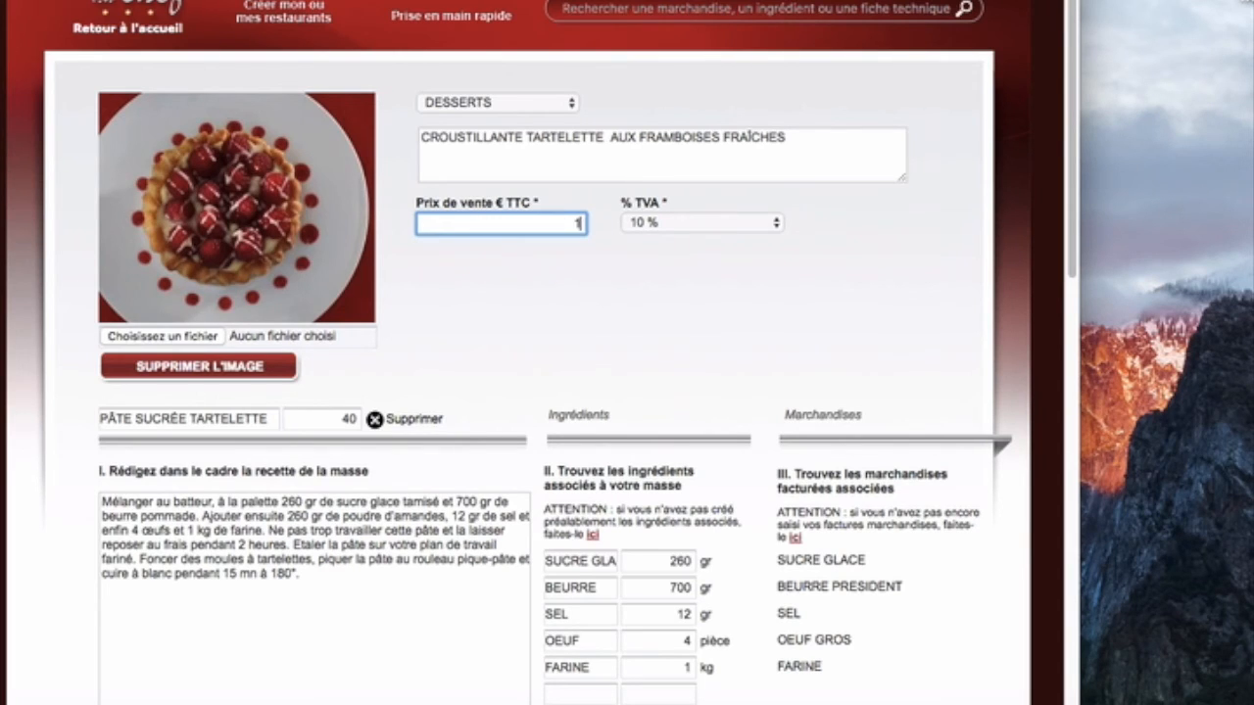
type("0.50")
left_click(616, 323)
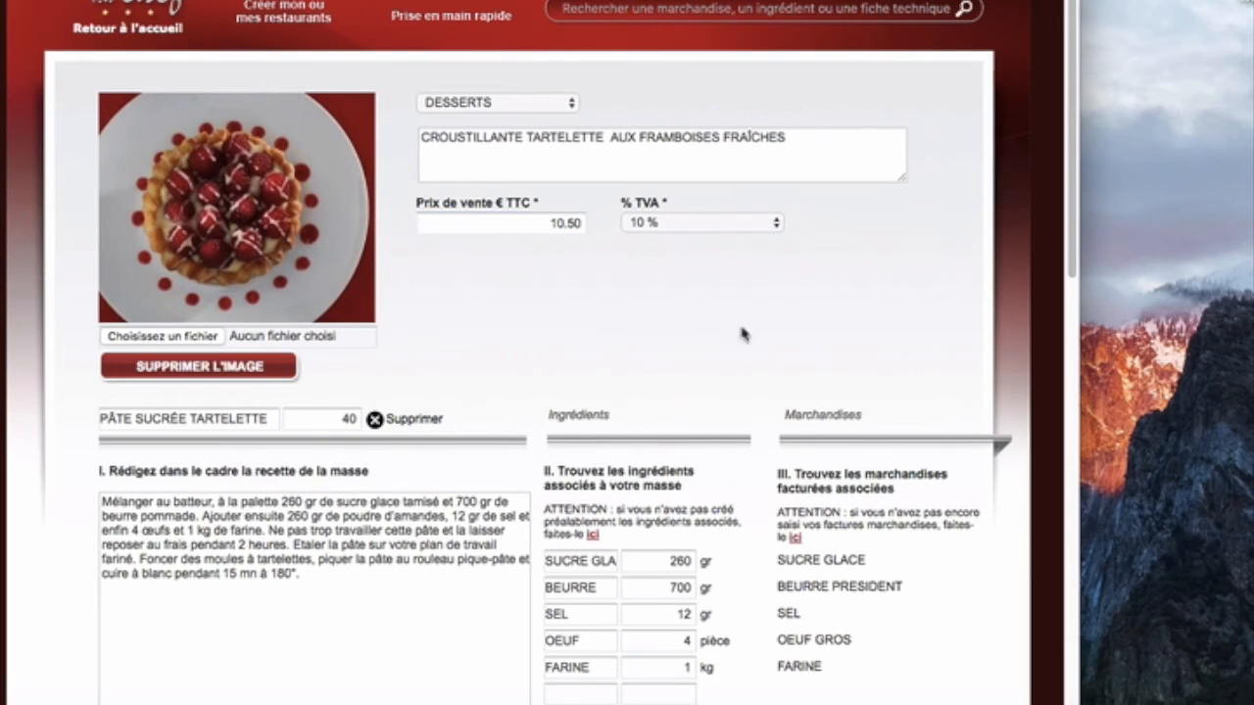
mouse_move(1072, 266)
scroll(1071, 266, "down", 15)
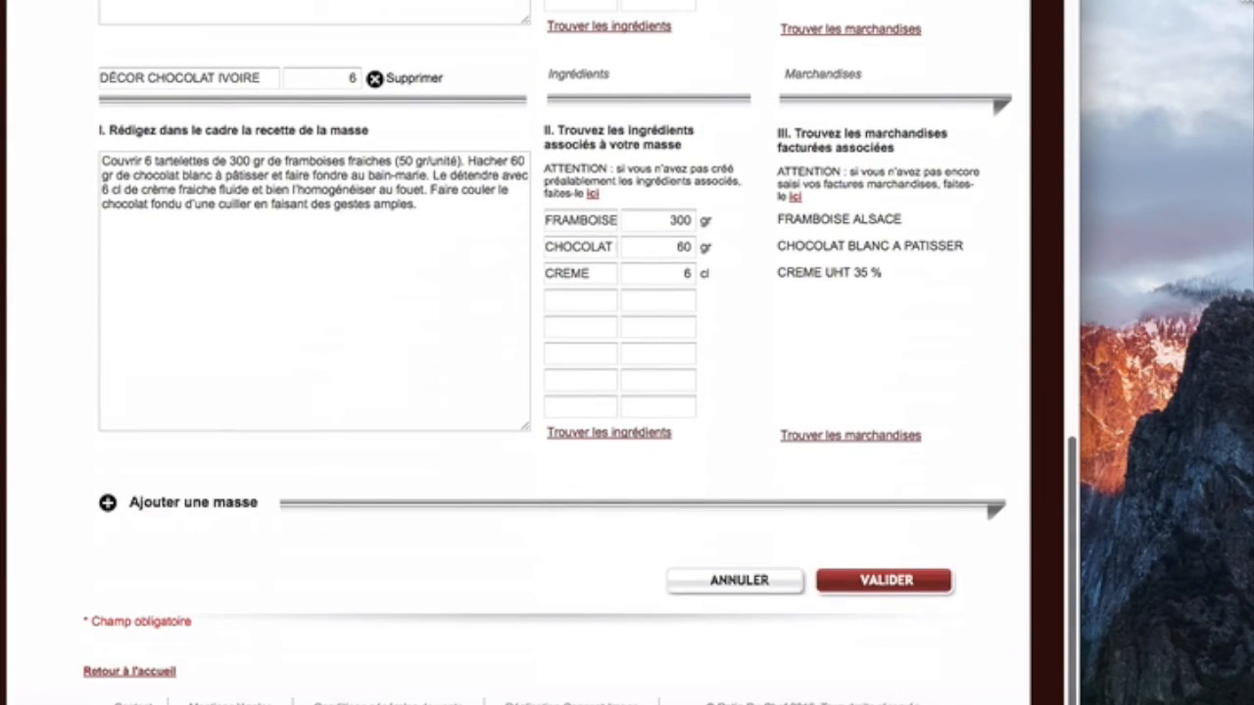
left_click(906, 586)
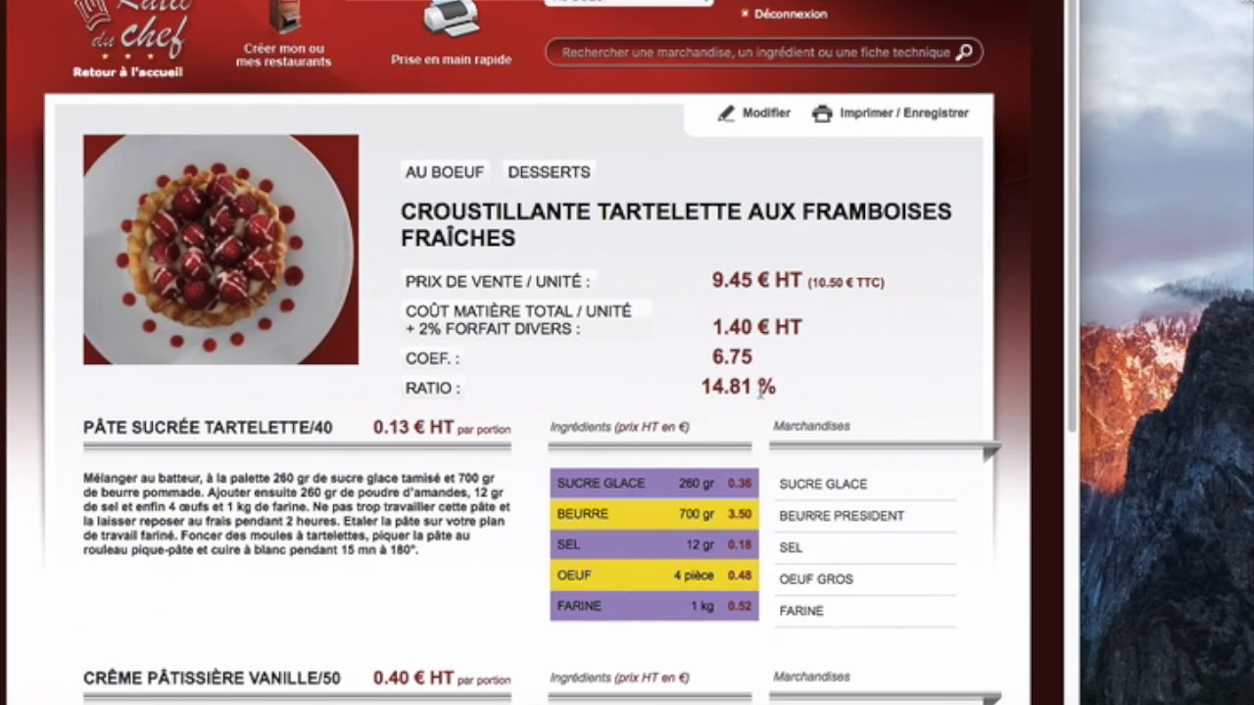
Open the printable version of the raspberry tartlet fiche technique.
scroll(958, 294, "down", 1)
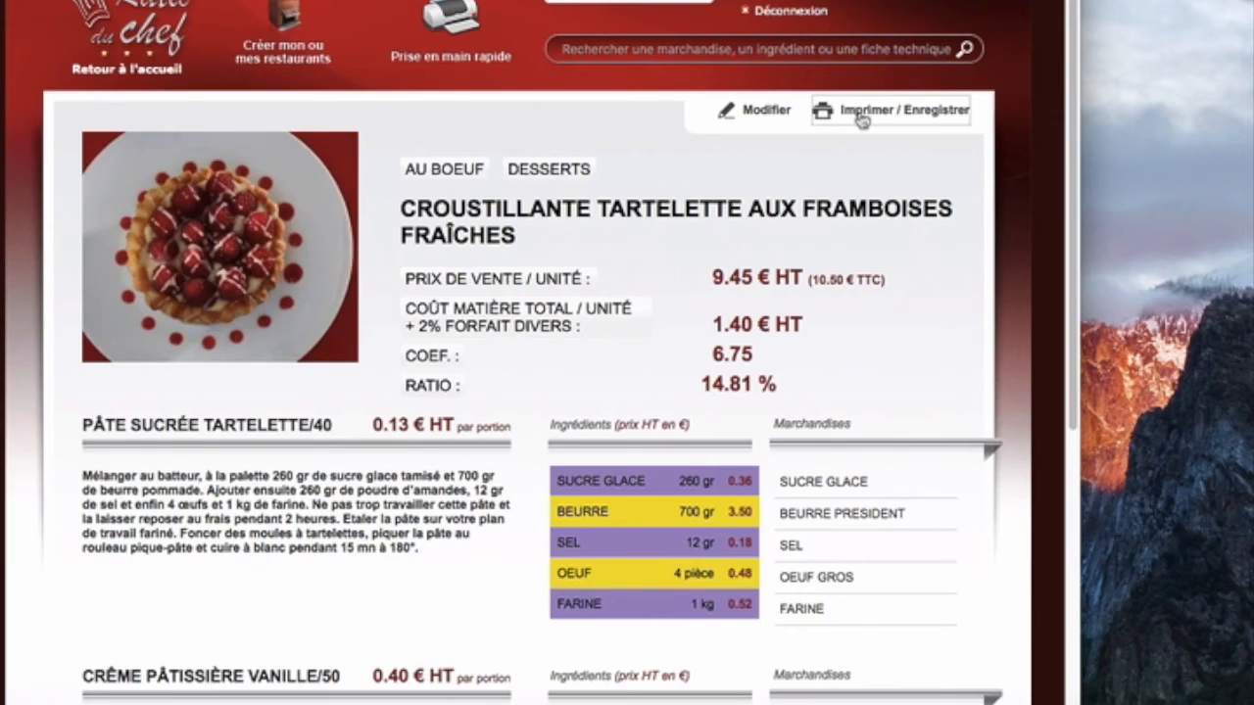
left_click(861, 116)
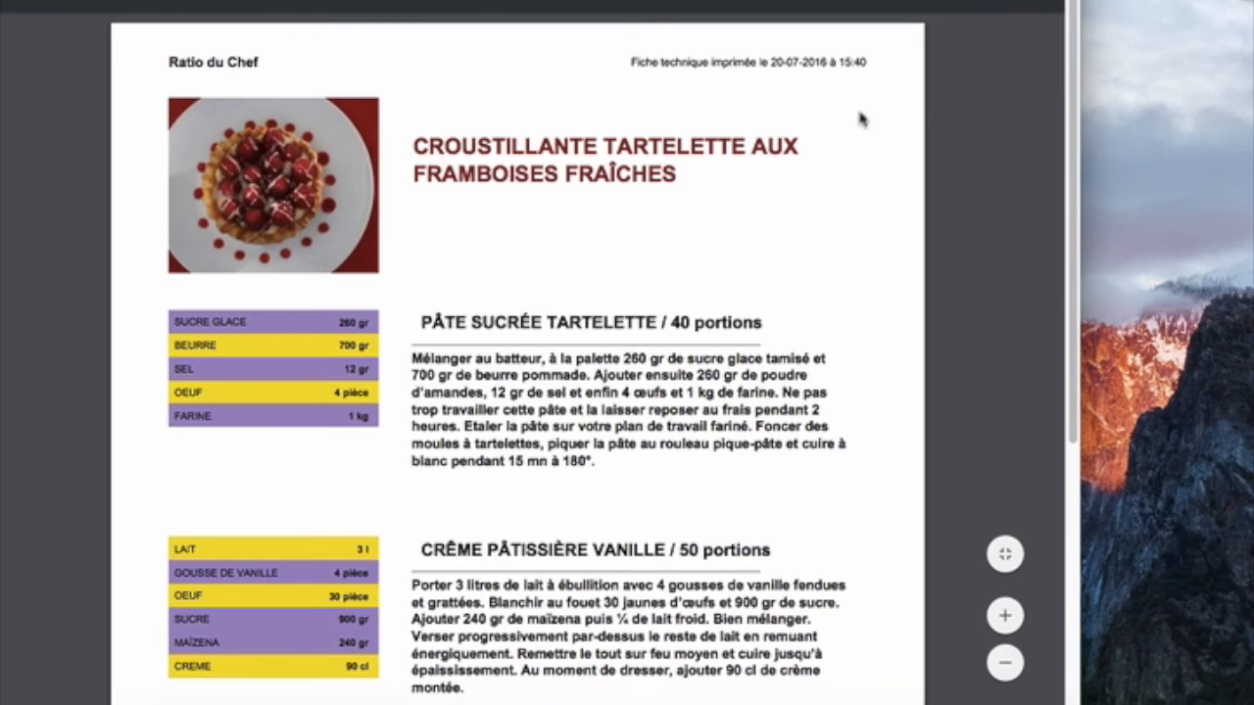
mouse_move(1073, 90)
left_mouse_down()
mouse_move(1105, 258)
mouse_move(1107, 366)
mouse_move(1097, 85)
left_mouse_up()
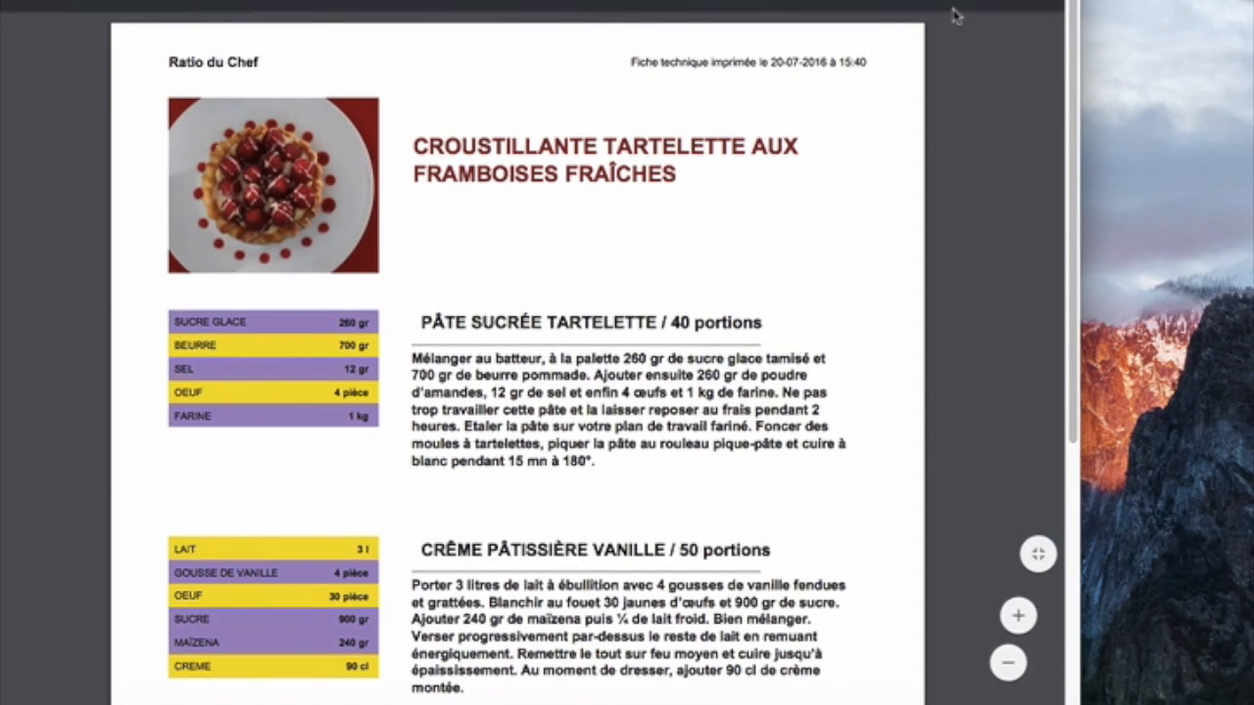